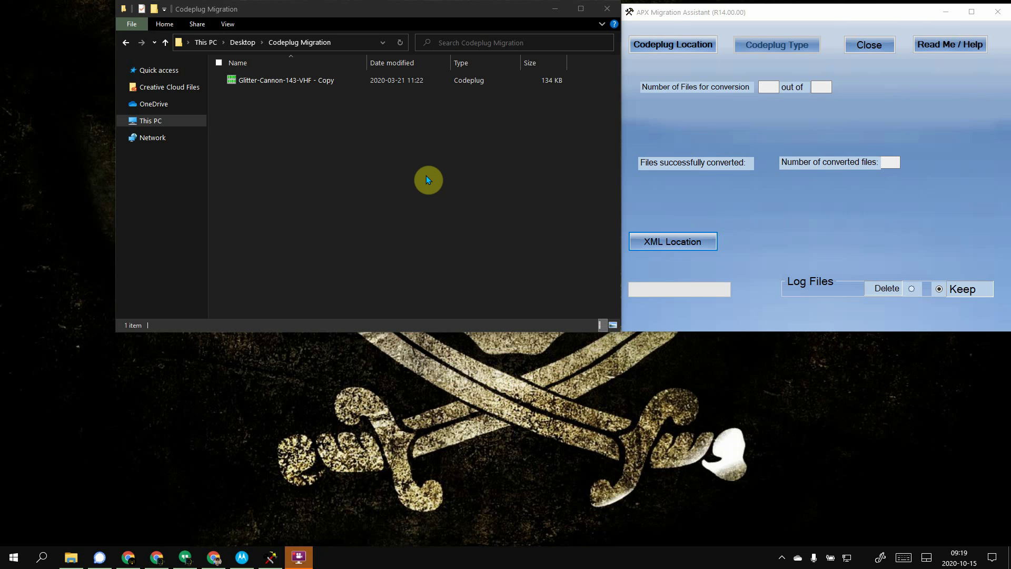
Step: Load the codeplug Glitter-Cannon-143-VHF - Copy from the desktop's Codeplug Migration folder into APX Migration Assistant
left_click(307, 83)
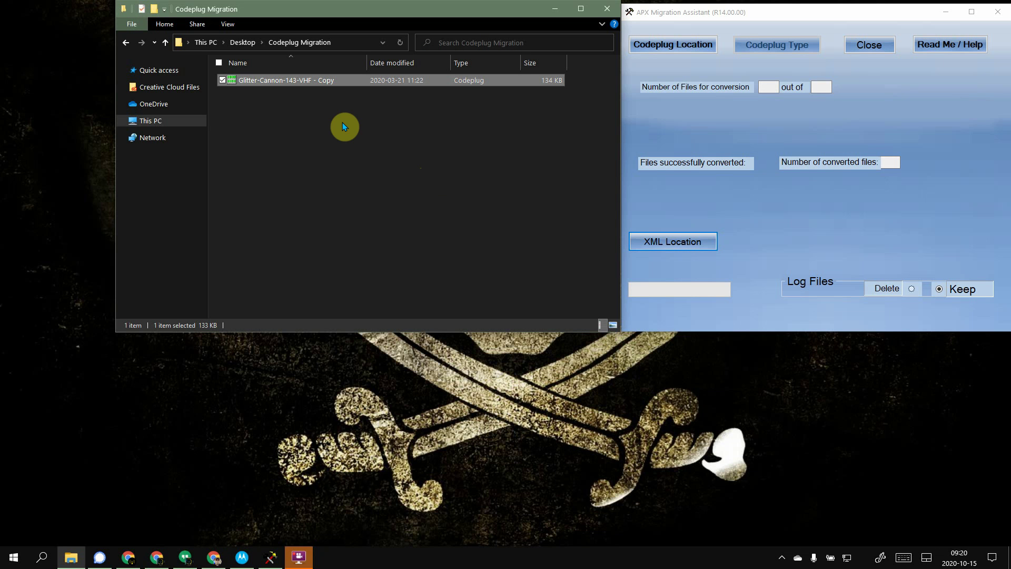
left_click(689, 13)
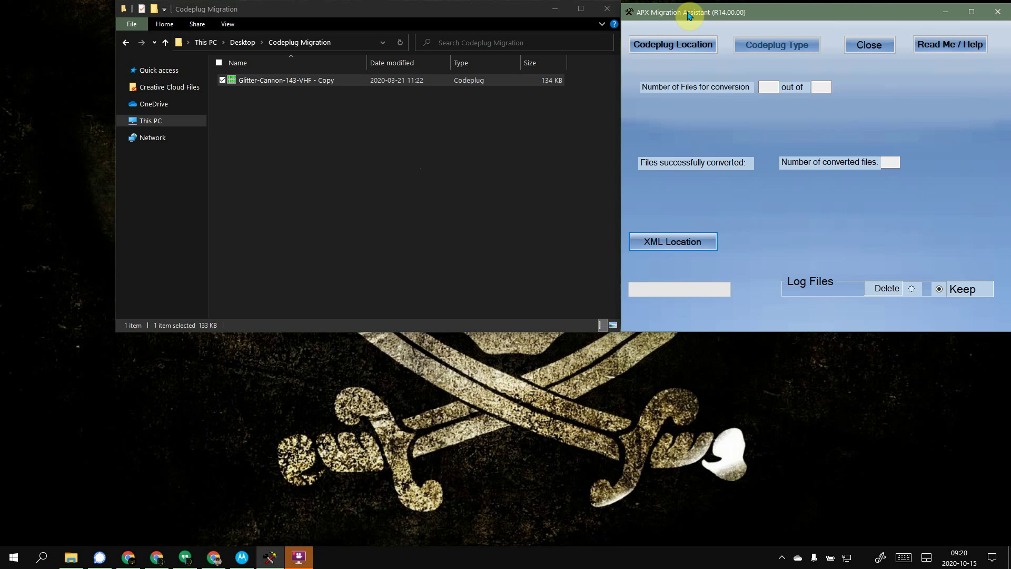
left_click(686, 47)
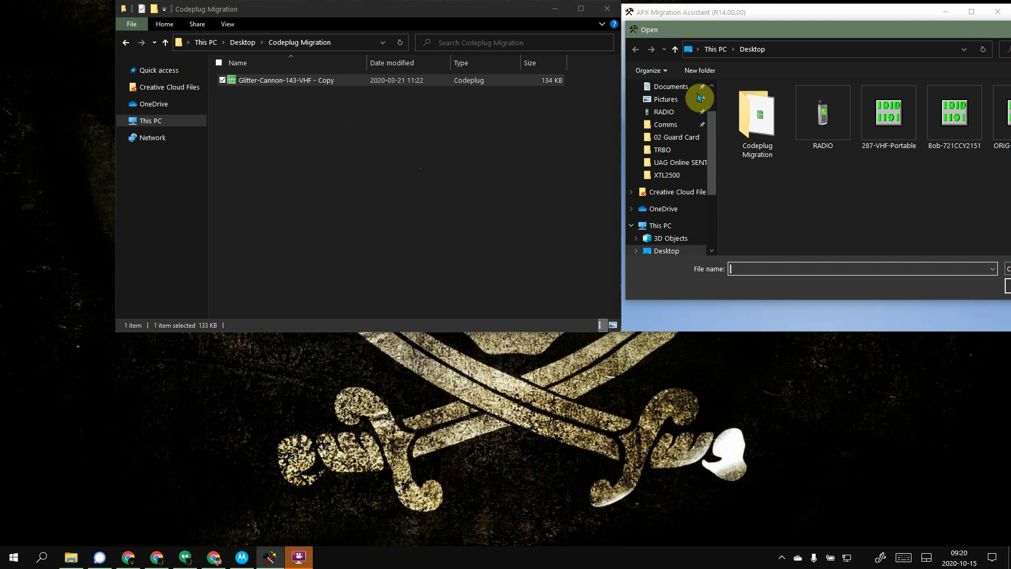
left_click(756, 113)
double_click(757, 113)
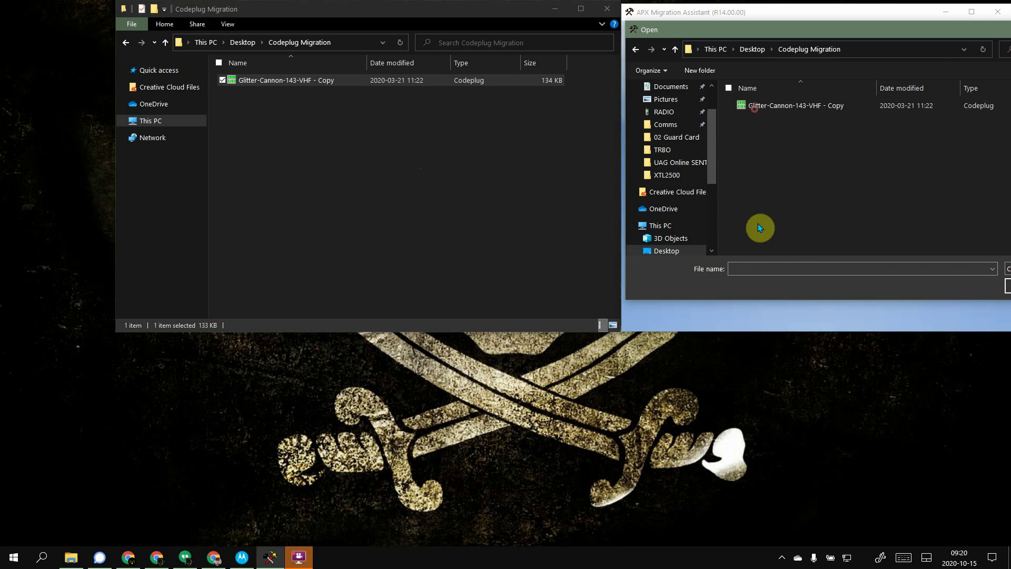
double_click(754, 101)
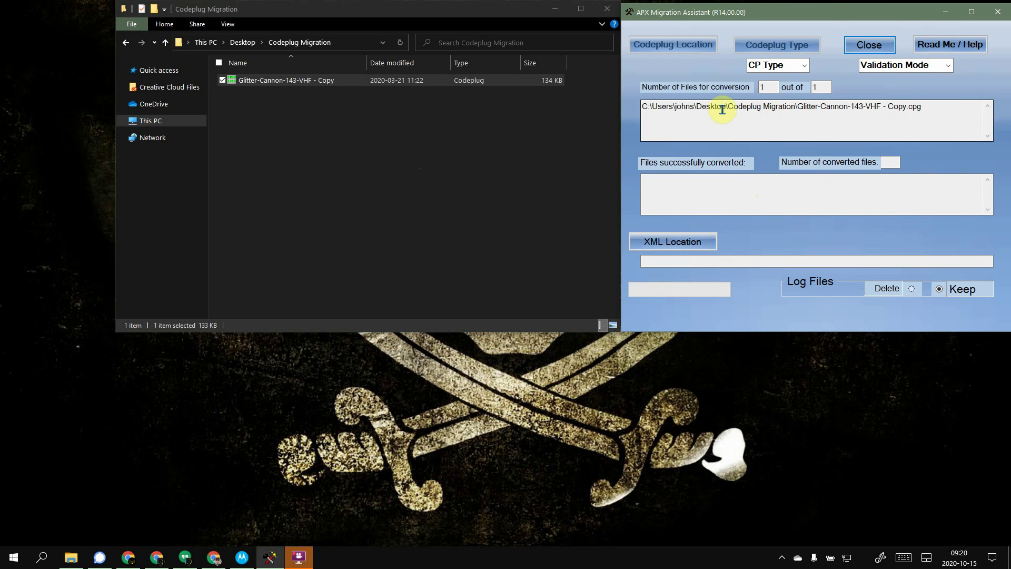
Step: Set the codeplug type to Portable and the validation mode to Validation Disabled
left_click(805, 64)
left_click(796, 88)
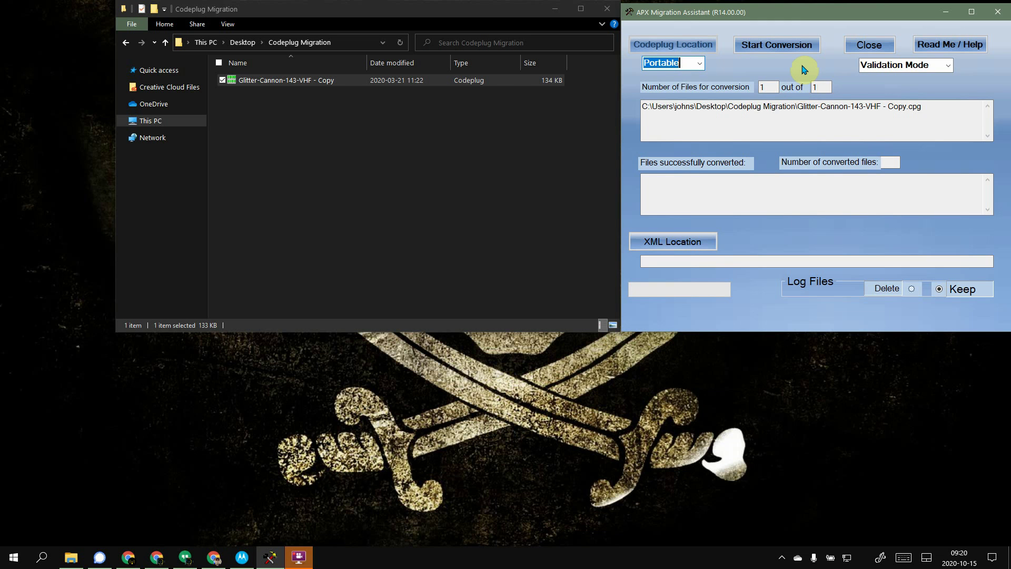
left_click(929, 65)
left_click(949, 65)
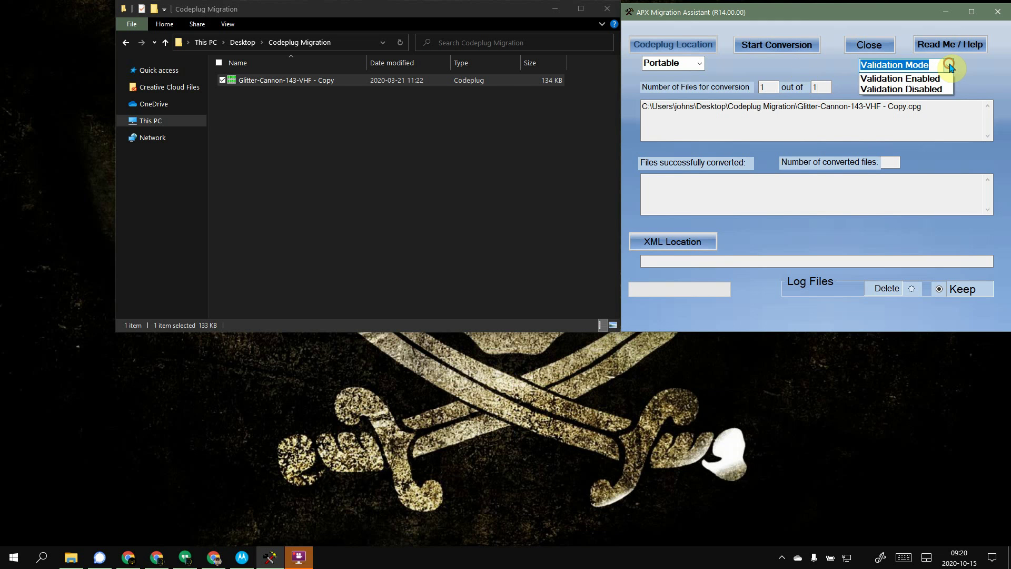
left_click(935, 89)
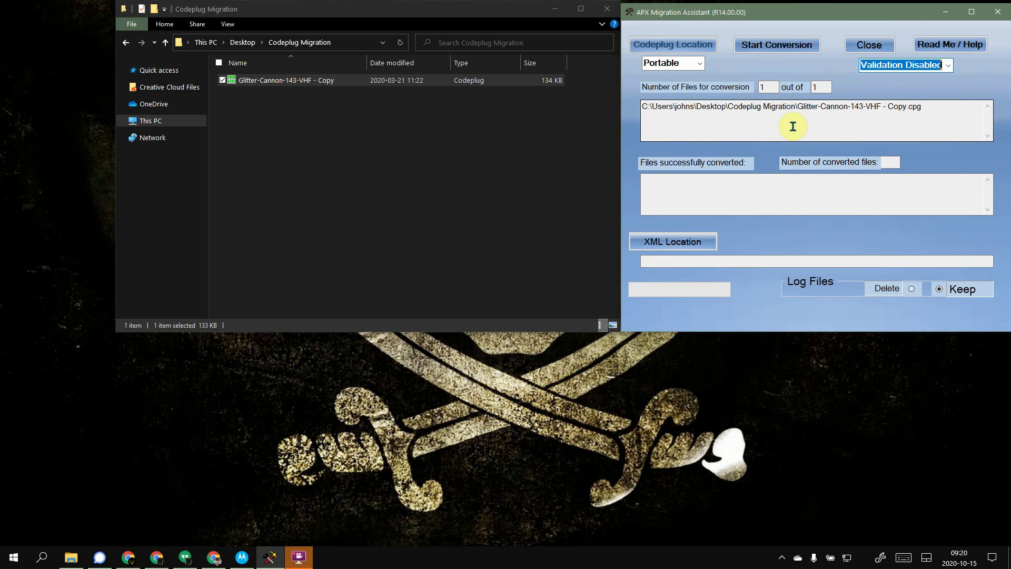
Step: Set the XML output location to the desktop's Codeplug Migration folder and start the conversion, confirming the codeplug type
left_click(703, 246)
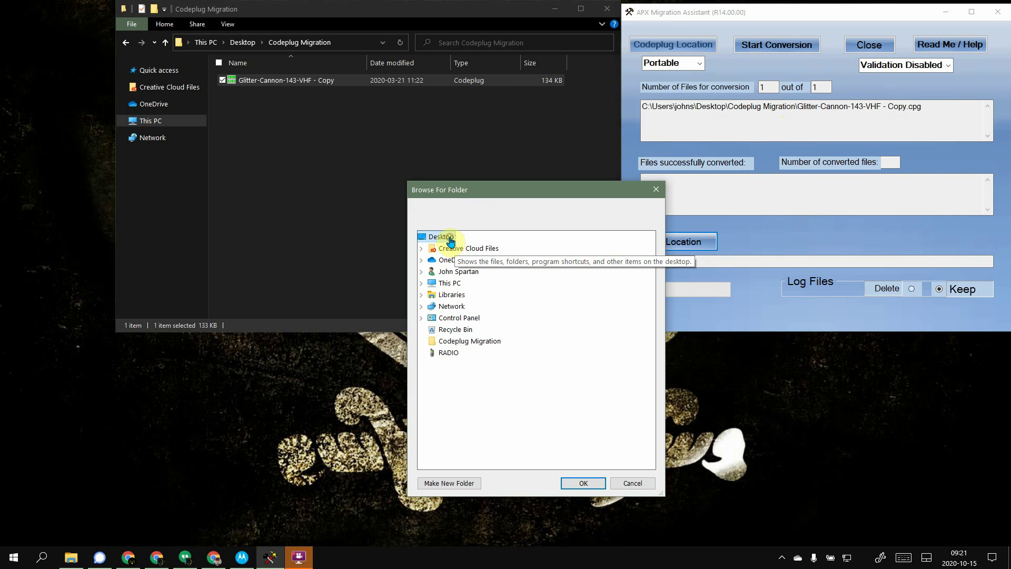
left_click(486, 342)
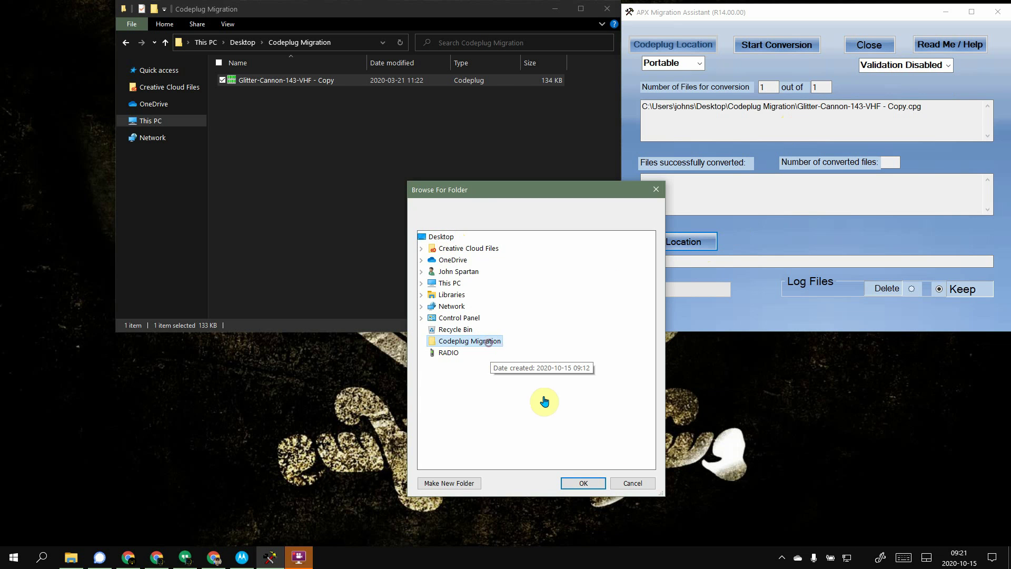
left_click(597, 487)
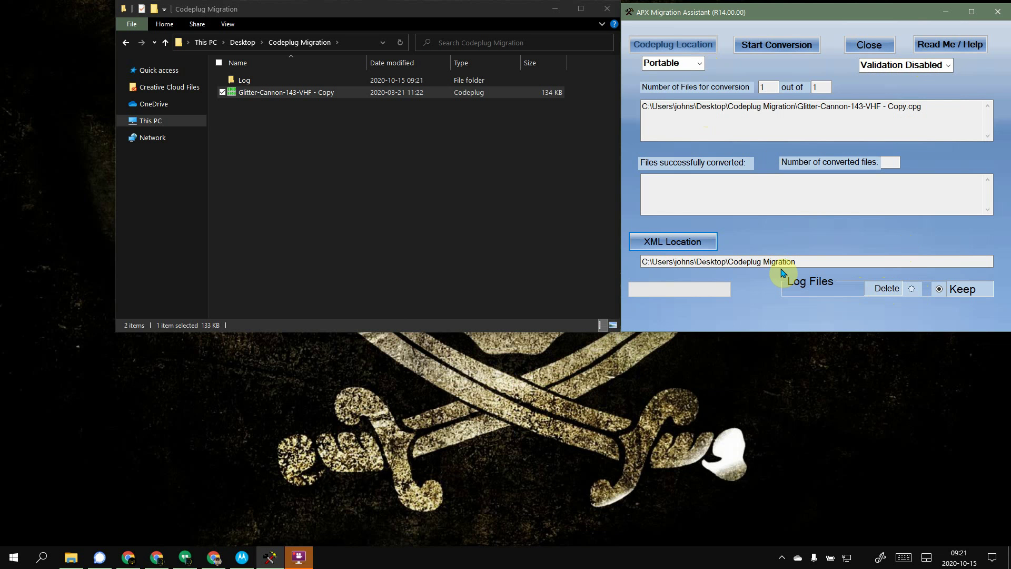
left_click(776, 48)
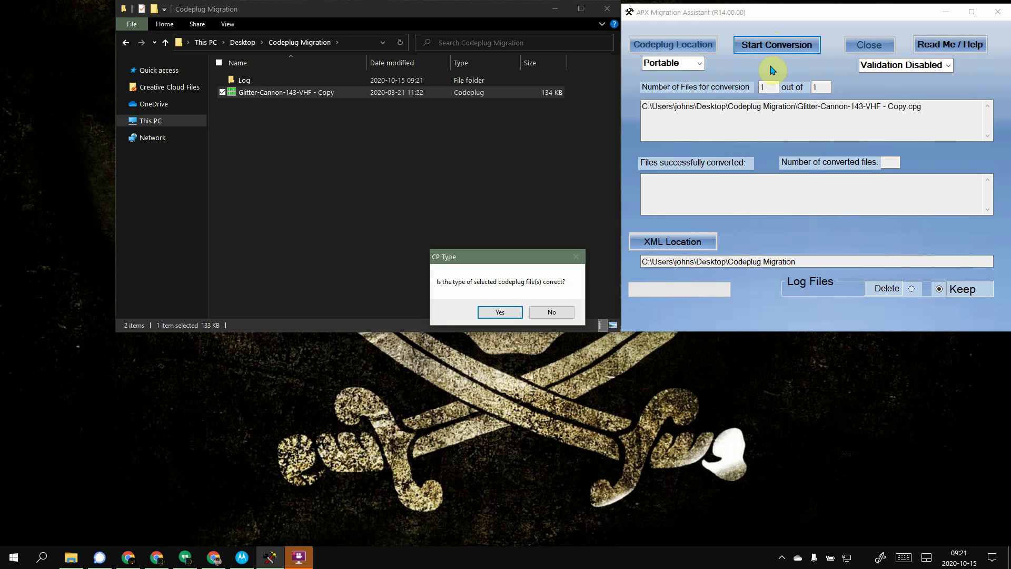
left_click(504, 314)
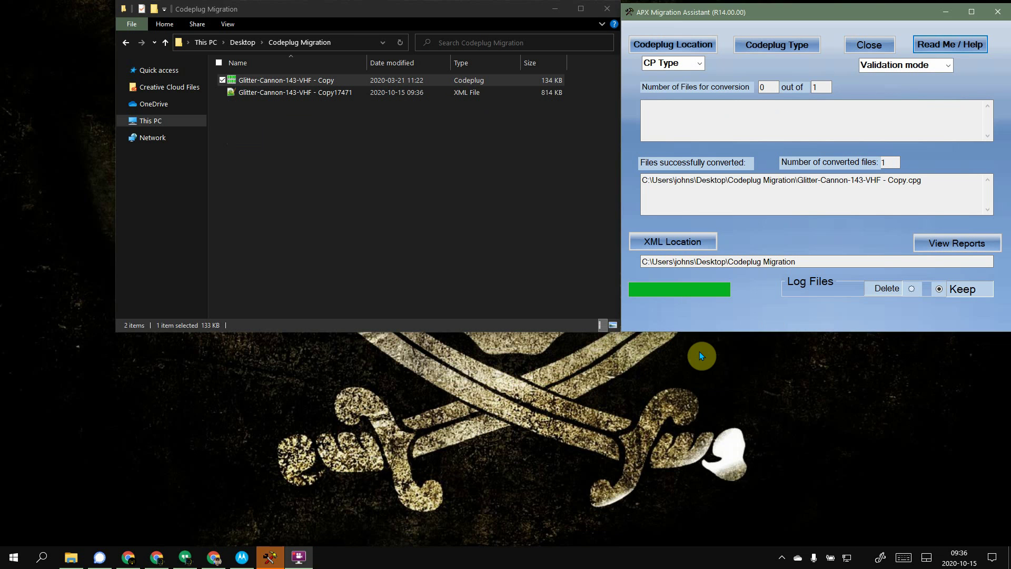
Step: Select the converted XML file in the Codeplug Migration folder and switch to APX CPS
left_click(745, 310)
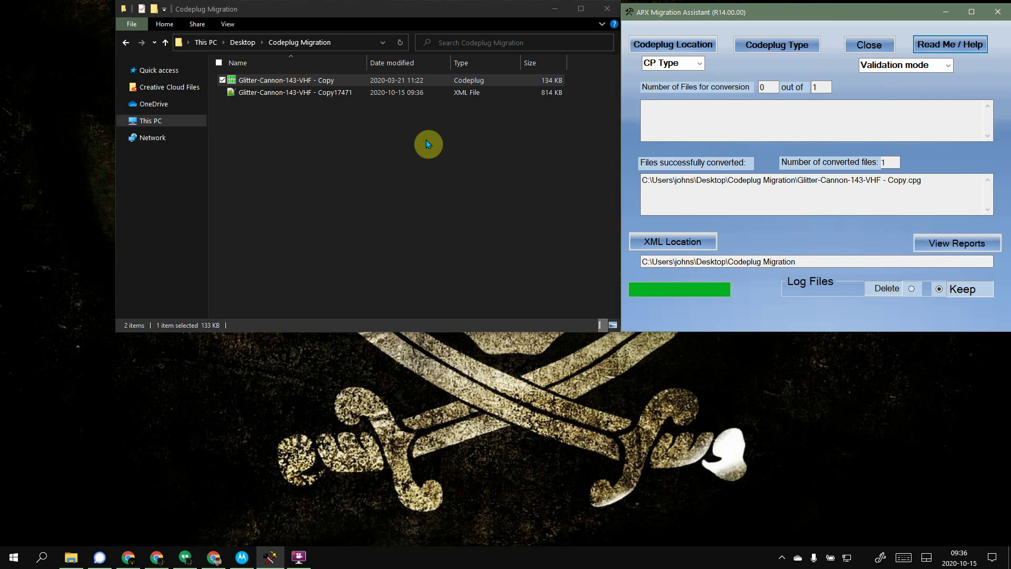
left_click(308, 96)
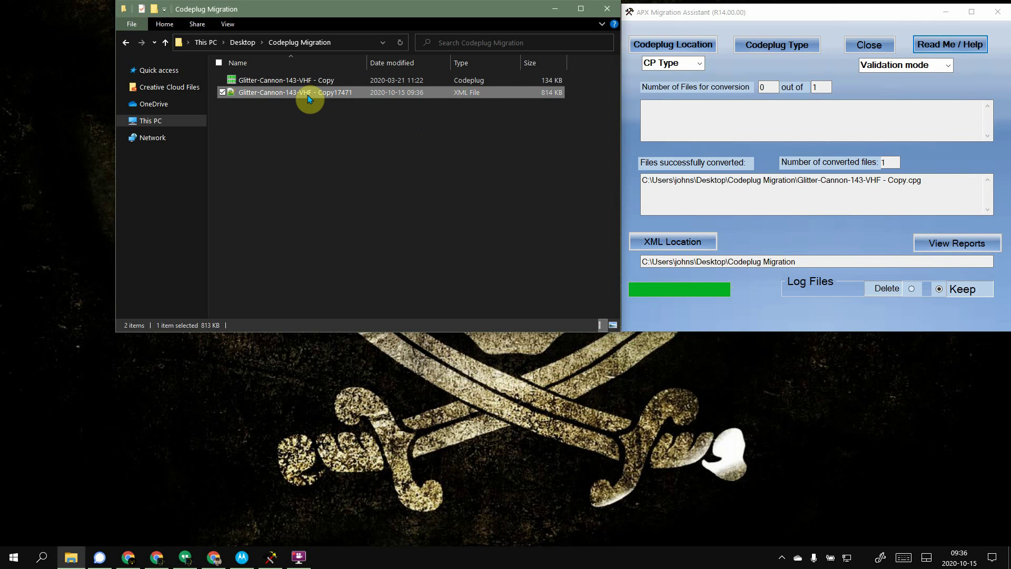
left_click(242, 557)
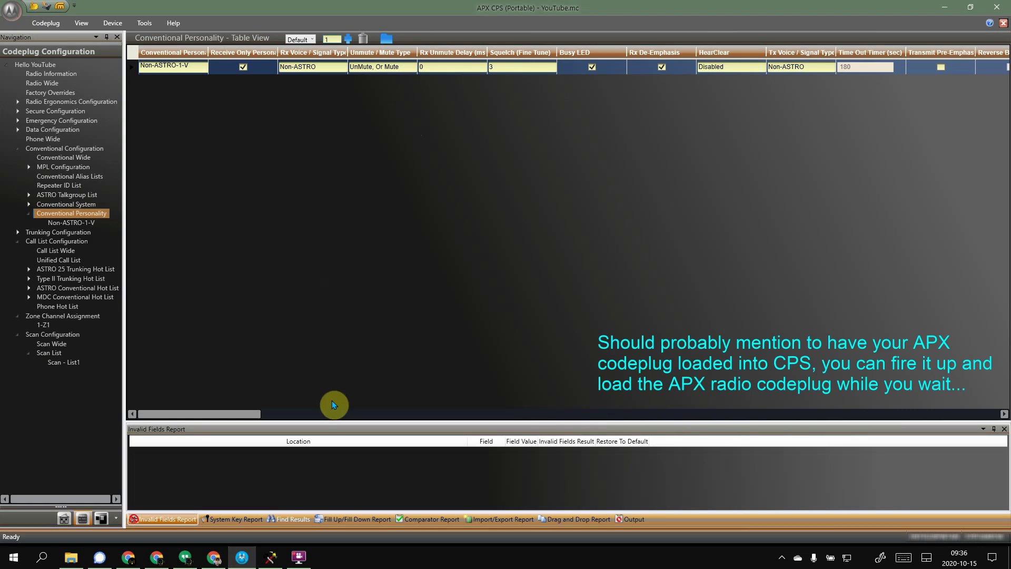
Step: Start an XML import and open Glitter-Cannon-143-VHF - Copy17471 from the desktop's Codeplug Migration folder
left_click(12, 10)
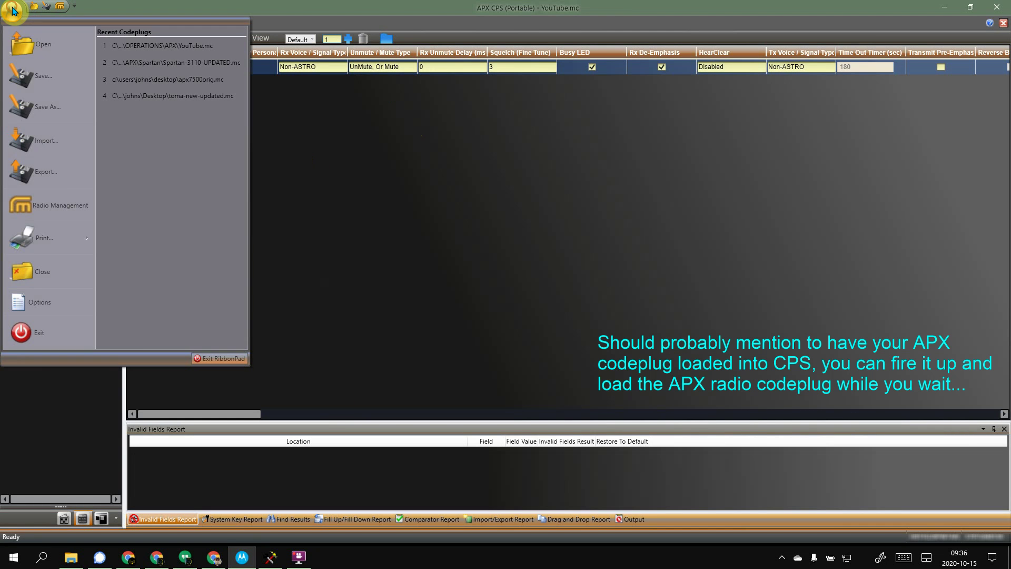
mouse_move(74, 236)
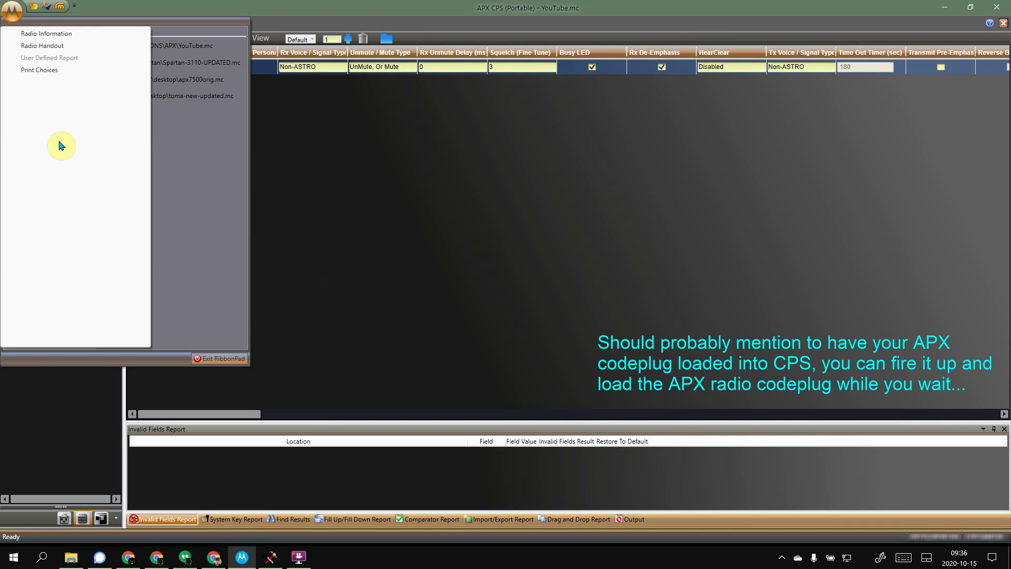
left_click(11, 10)
left_click(11, 10)
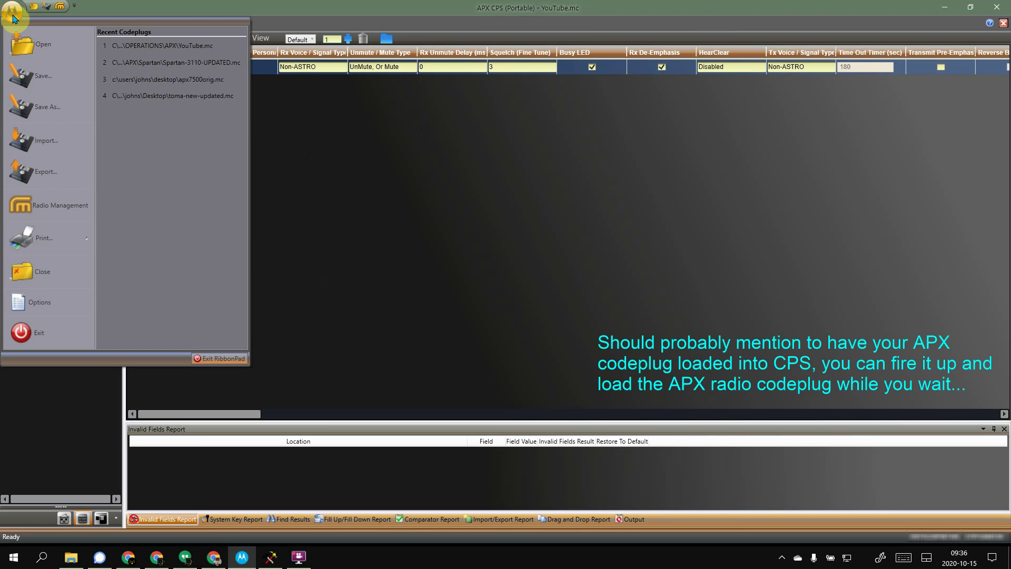
left_click(54, 147)
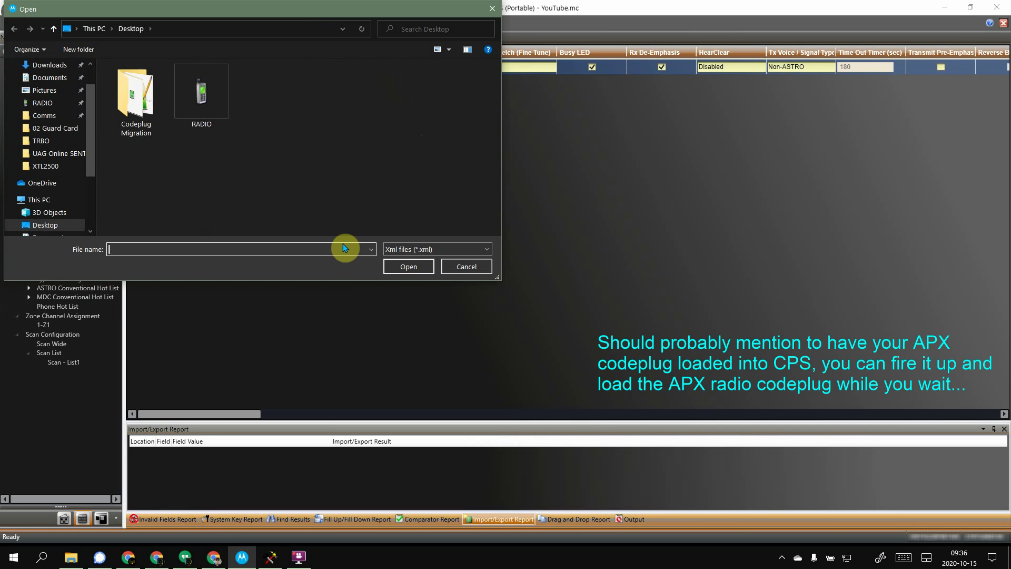
double_click(150, 127)
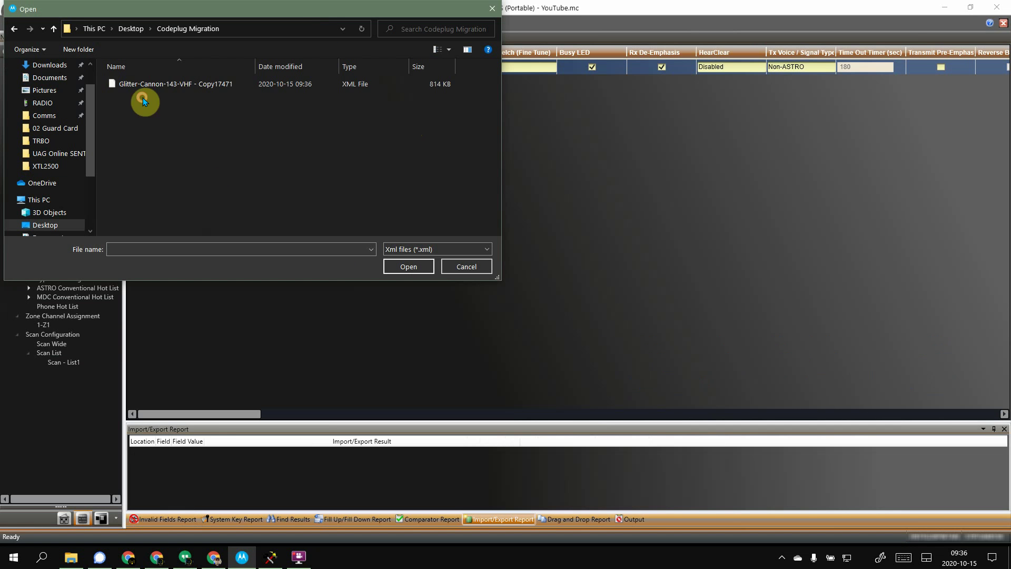
double_click(205, 87)
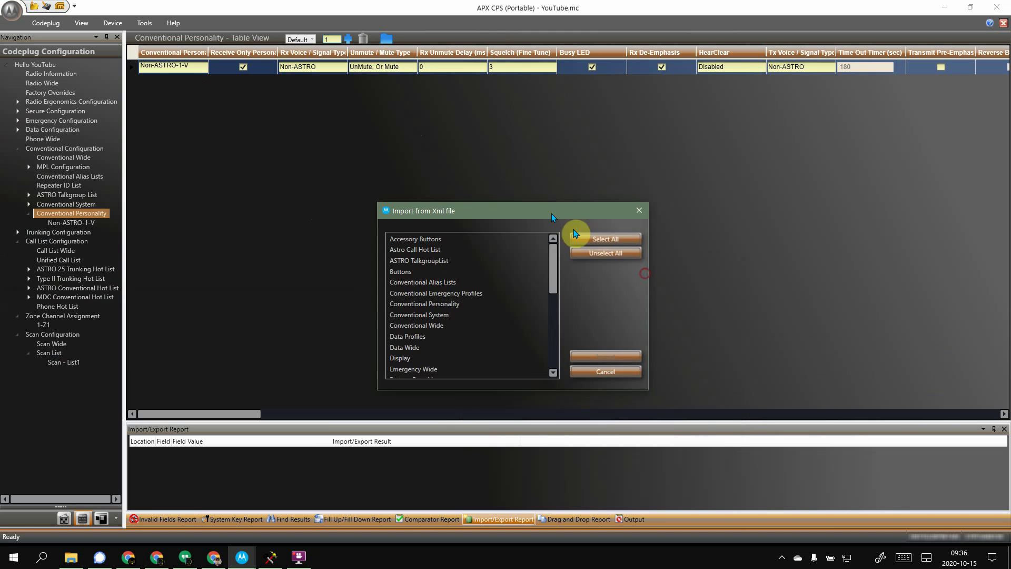
Step: Select all categories in the XML import and copy them into the open codeplug
left_click_drag(552, 215, 525, 164)
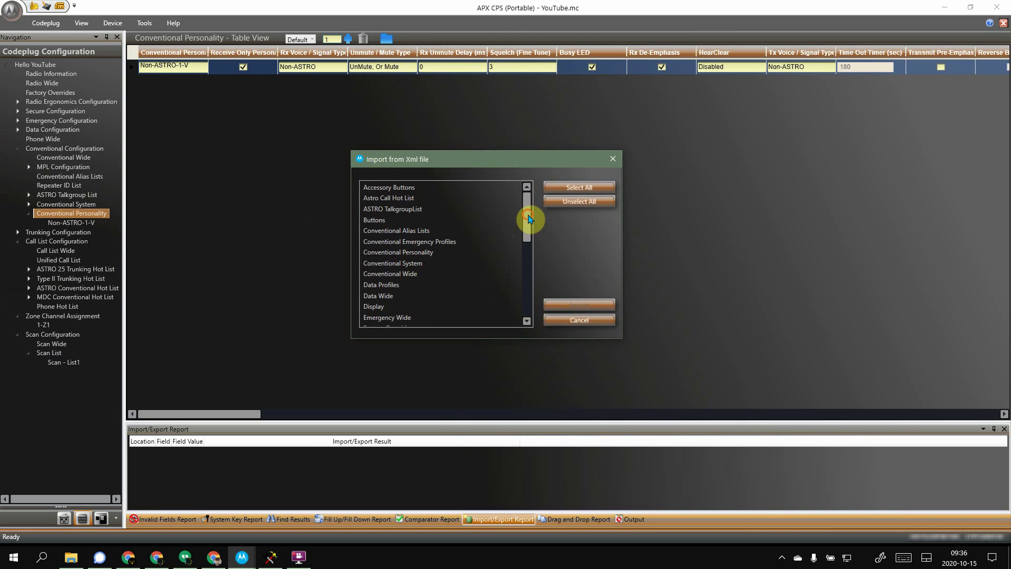
left_click_drag(526, 219, 527, 189)
left_click(572, 189)
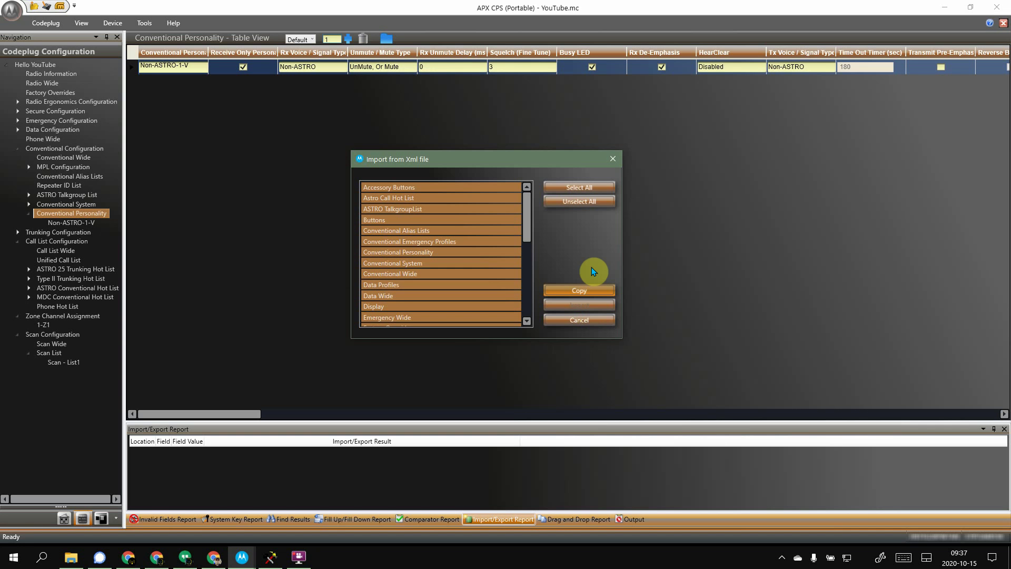
key("Escape")
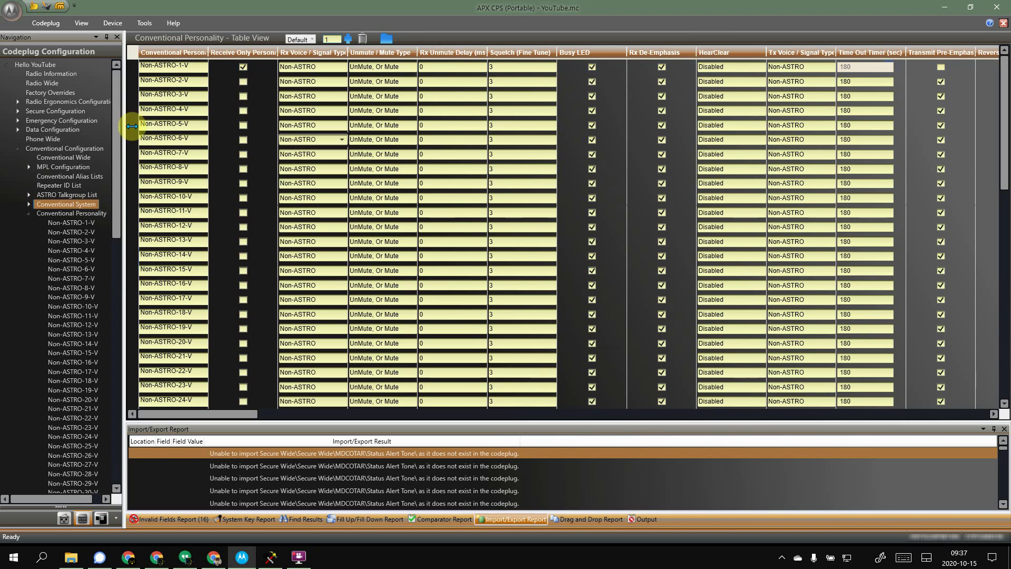
Step: Inspect the imported Non-ASTRO-1-V conventional personality and the channel assignments of zone 9-Z9
scroll(119, 163, "down", 2)
left_click(75, 160)
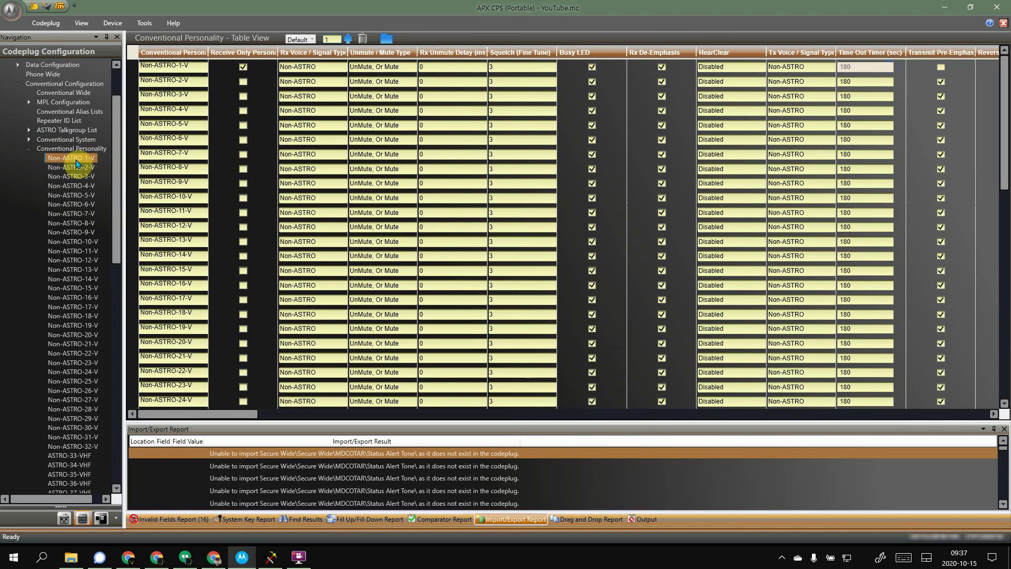
double_click(77, 164)
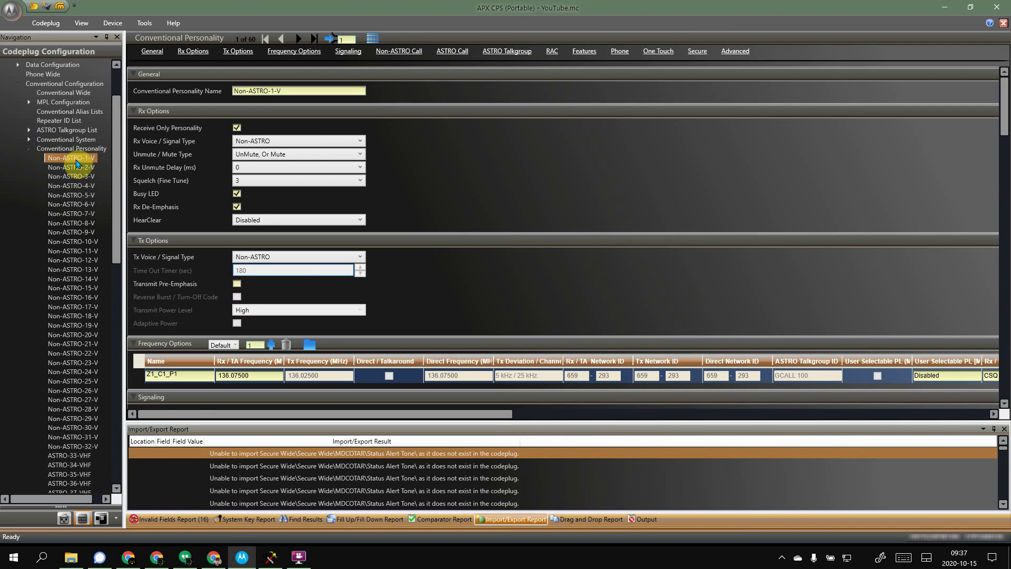
left_click_drag(117, 165, 130, 308)
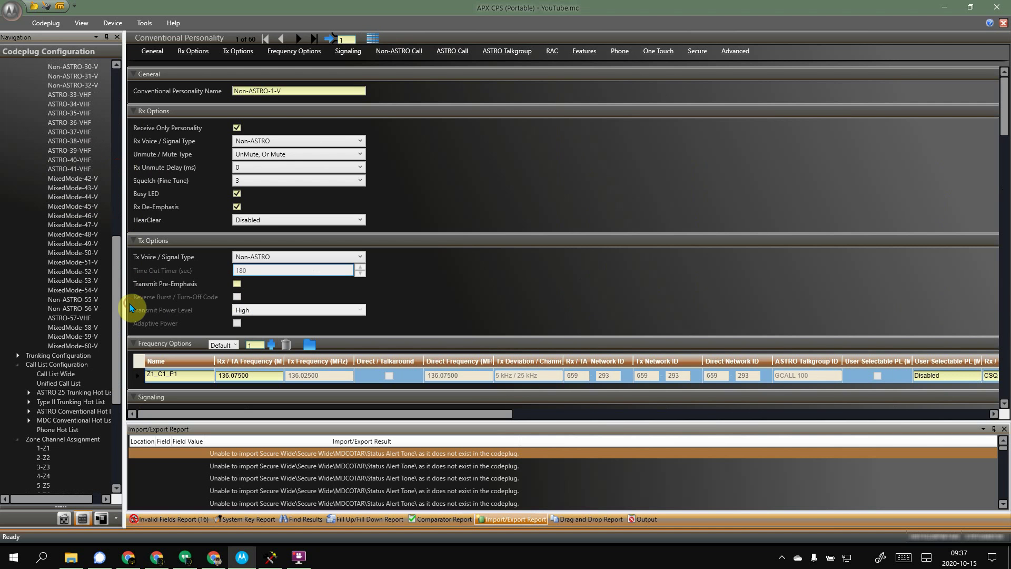
left_click_drag(118, 270, 136, 360)
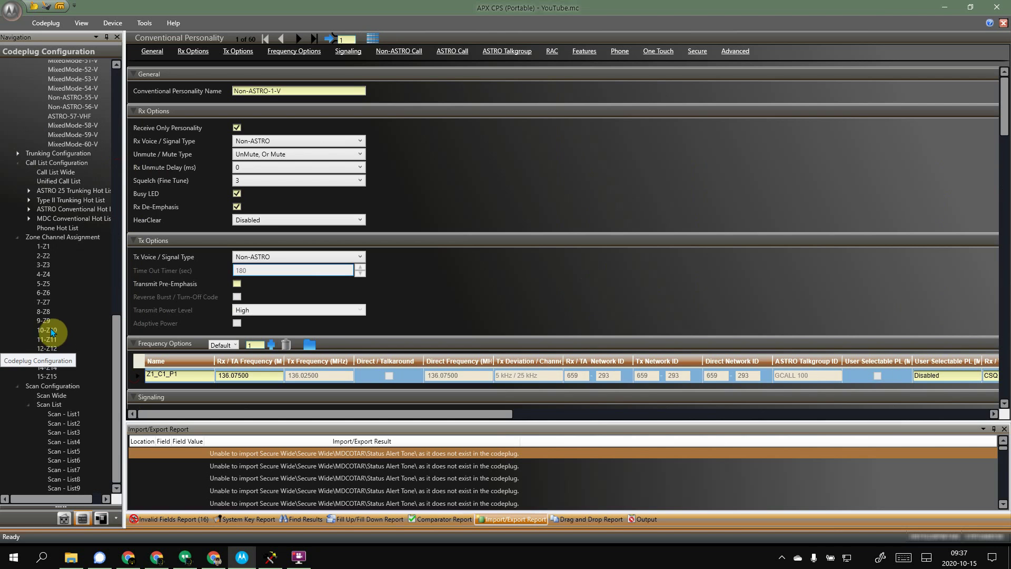
left_click(46, 320)
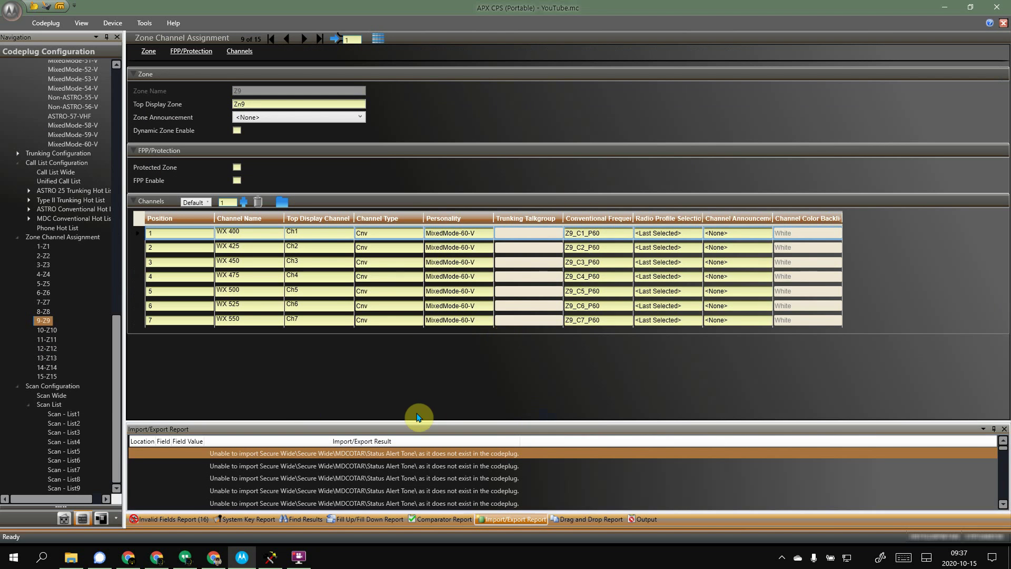
Step: Show the Invalid Fields Report, enlarge its pane and review the listed fields
left_click(183, 519)
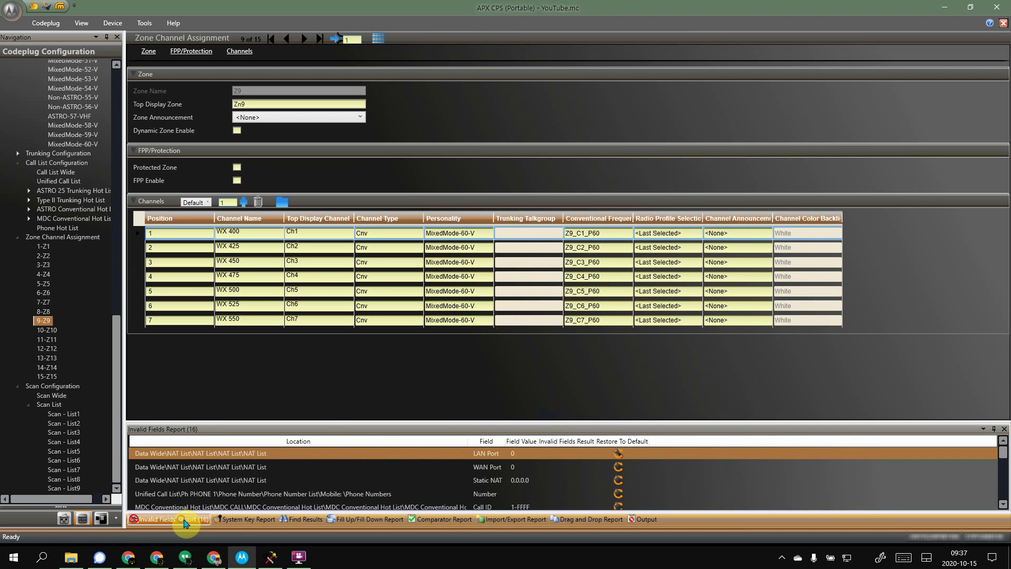
left_click_drag(324, 421, 323, 359)
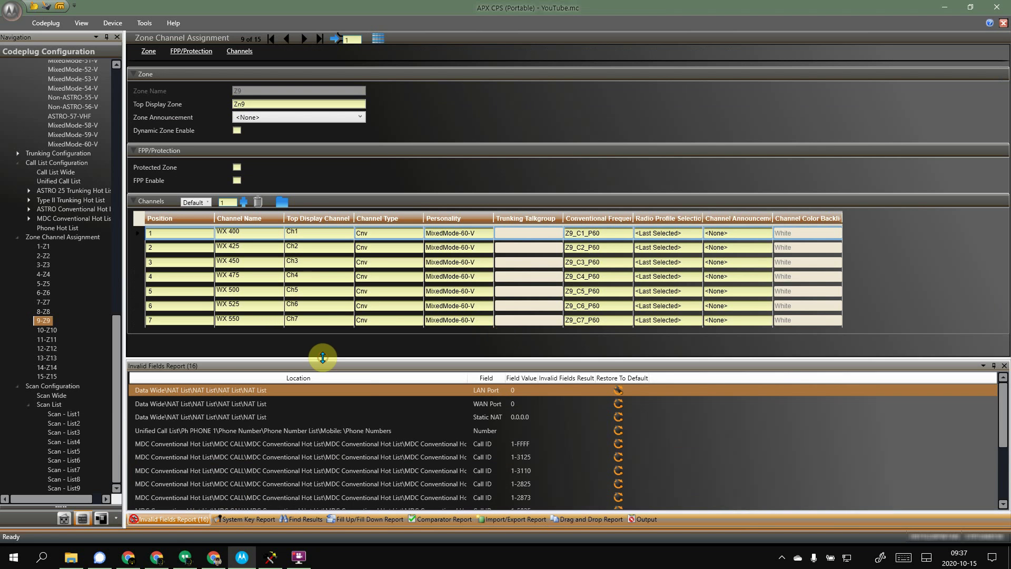
scroll(459, 444, "down", 3)
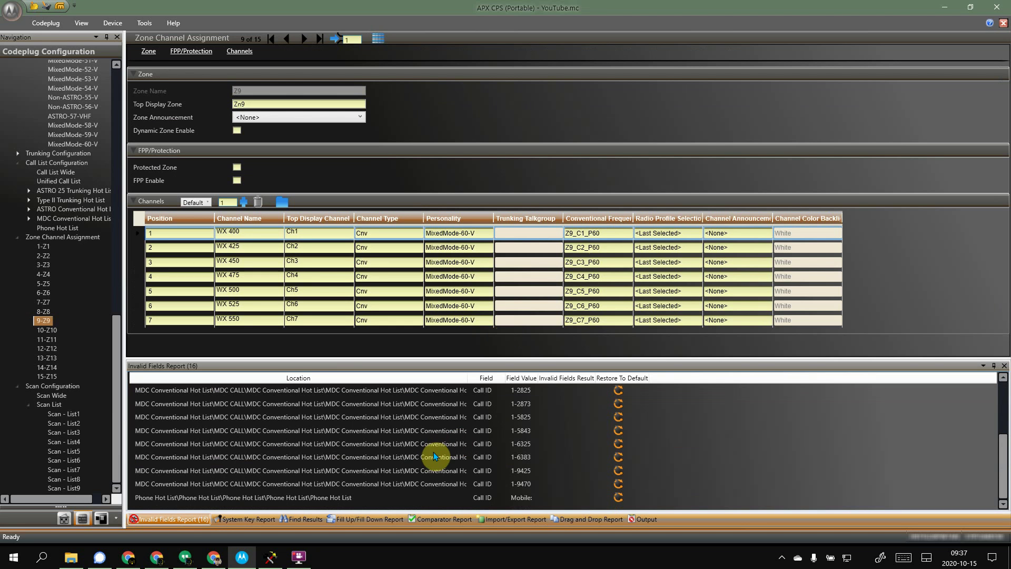
Step: Open the MDC CALL hot list from an invalid Call ID entry and set its first two Call IDs to 2-FFFF and 2-3125
left_click(437, 448)
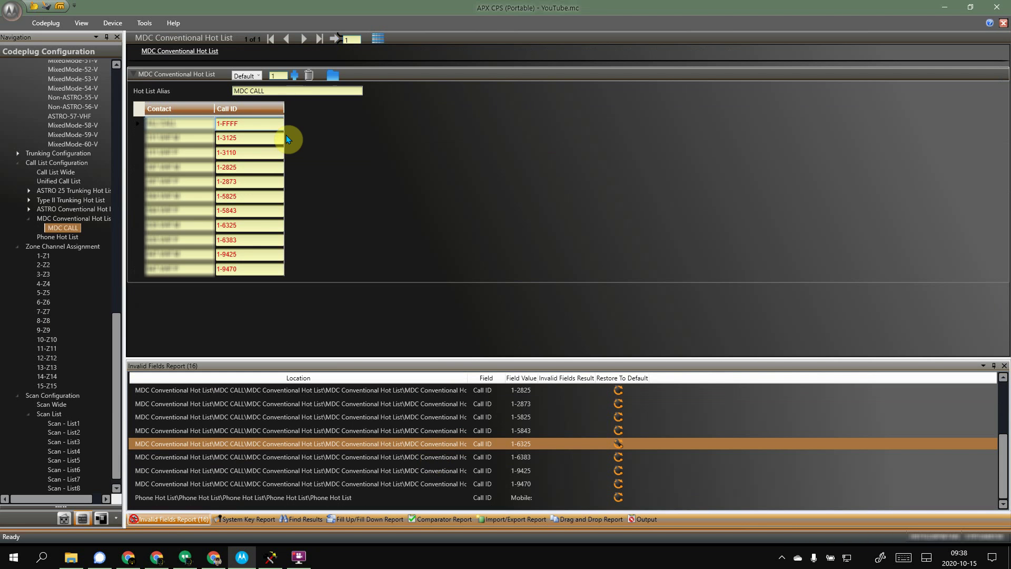
left_click(280, 125)
left_click(279, 124)
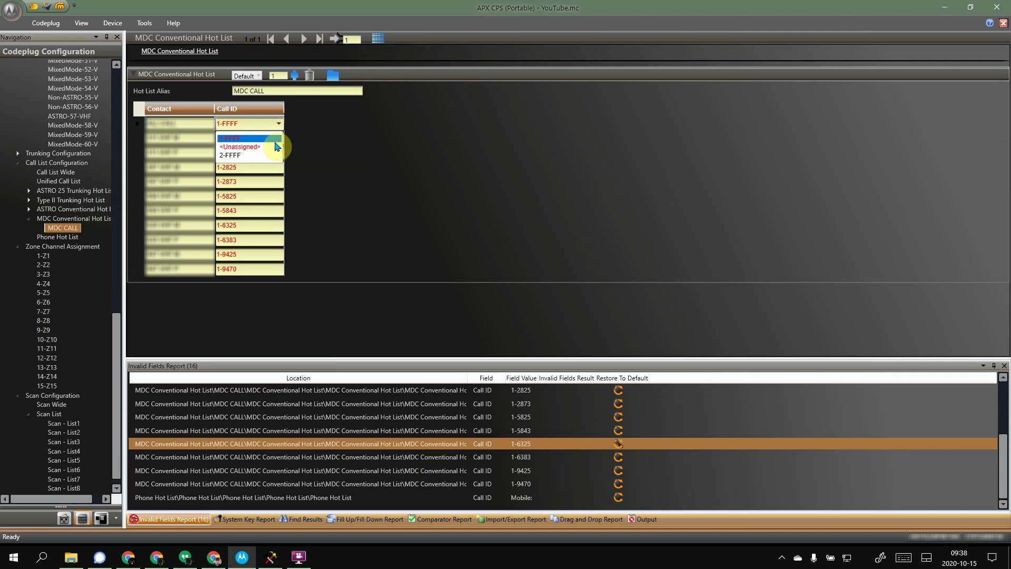
left_click(271, 156)
left_click(279, 138)
left_click(278, 138)
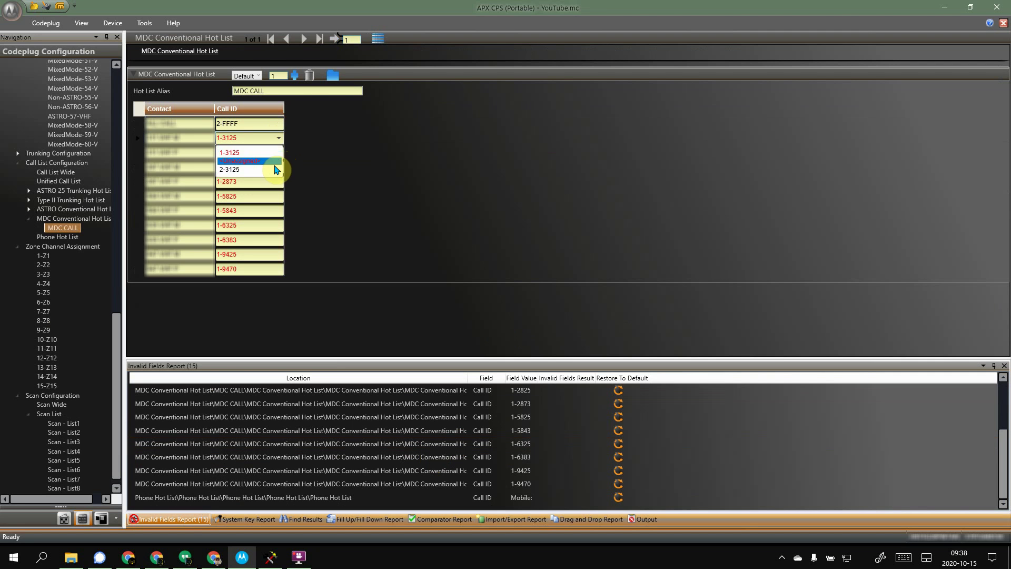
left_click(276, 168)
Step: Set the third, fourth and fifth Call IDs of the MDC CALL hot list to 2-3110, 2-2825 and 2-2873
left_click(277, 157)
left_click(280, 154)
left_click(277, 181)
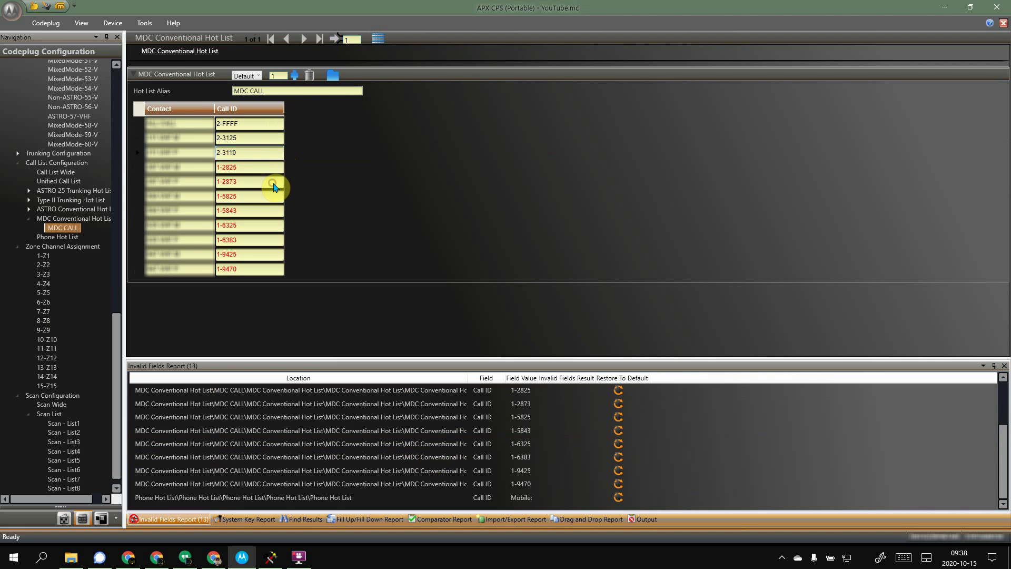
left_click(281, 170)
left_click(281, 171)
left_click(267, 186)
left_click(277, 182)
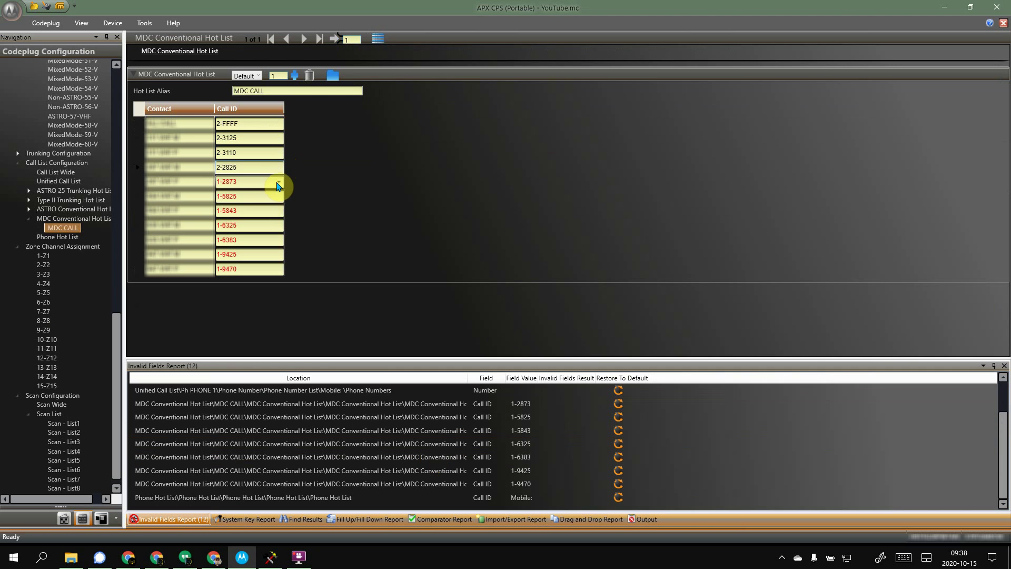
left_click(276, 182)
left_click(273, 199)
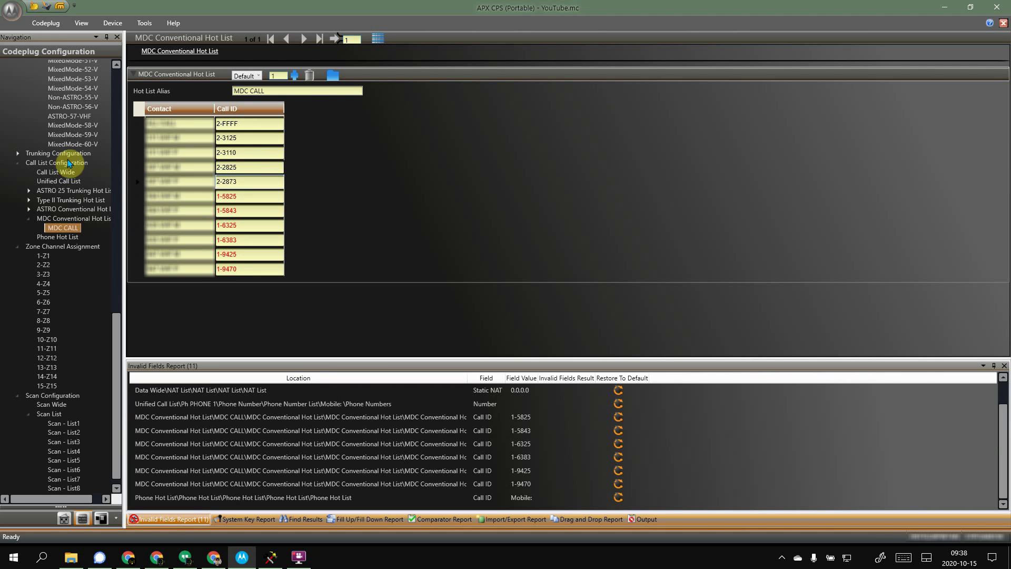
Step: View the MixedMode-60-V conventional personality and collapse the Conventional Personality branch in the codeplug tree
left_click(64, 145)
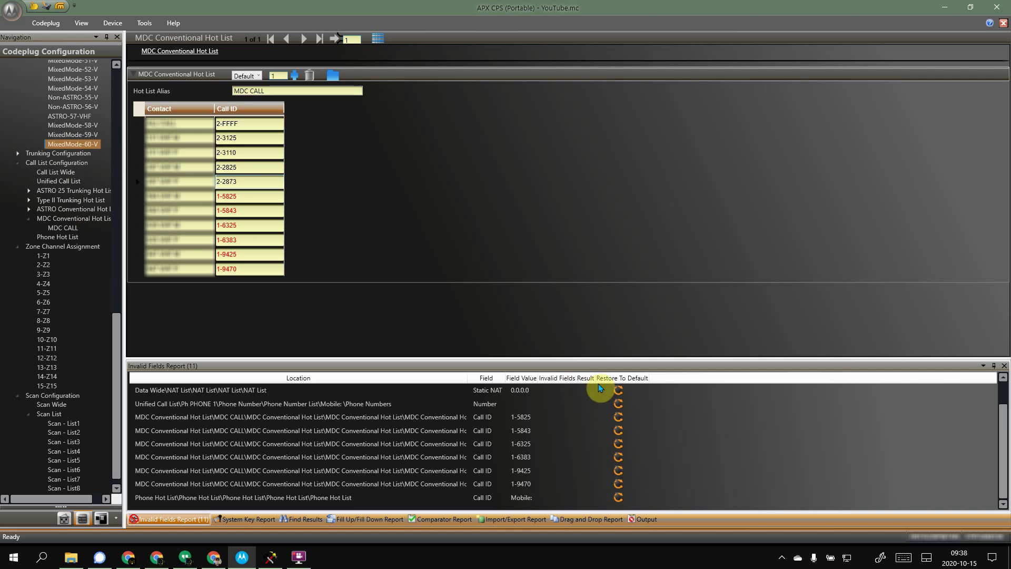
left_click(619, 404)
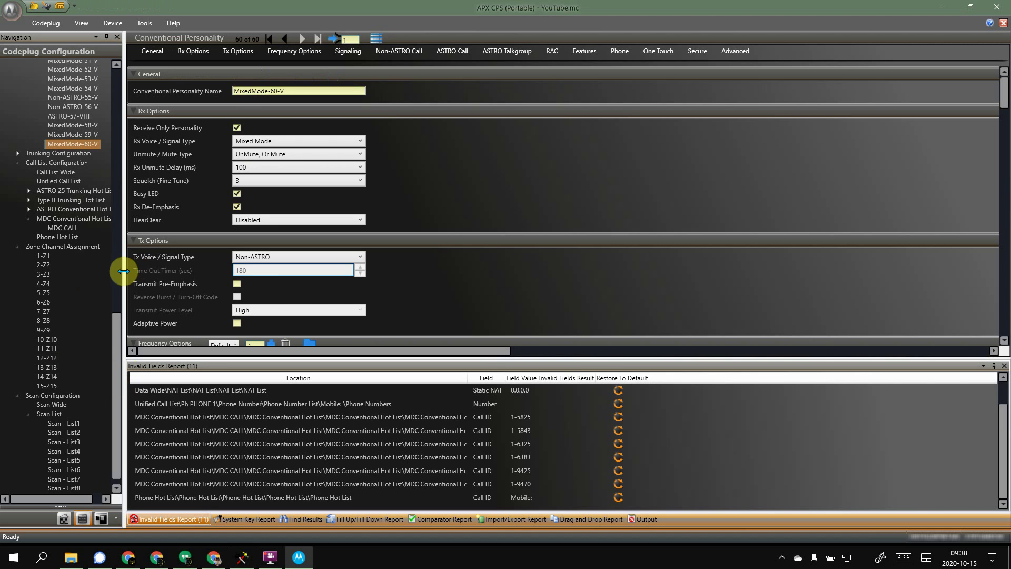
scroll(117, 266, "up", 20)
left_click(62, 213)
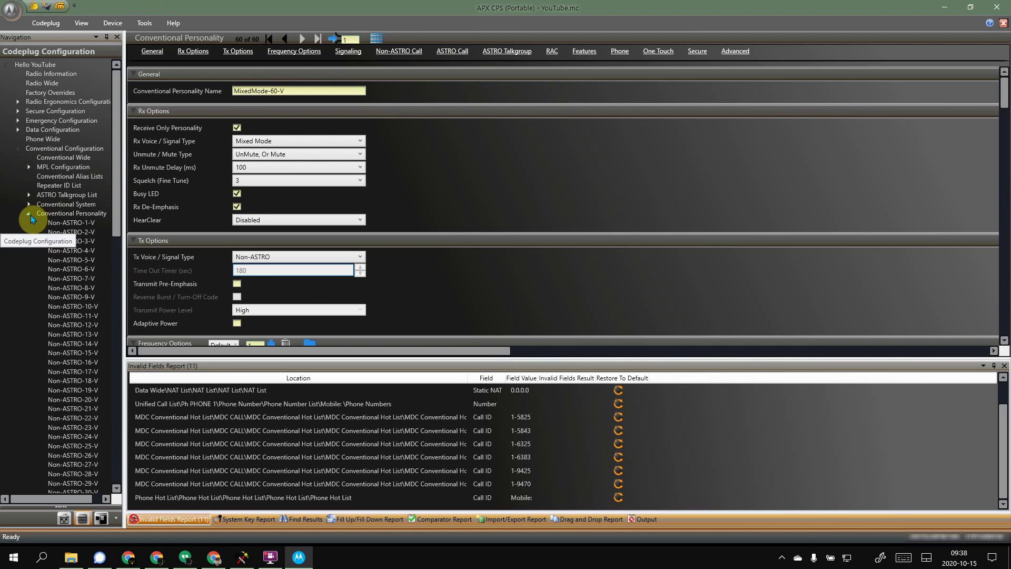
left_click(29, 214)
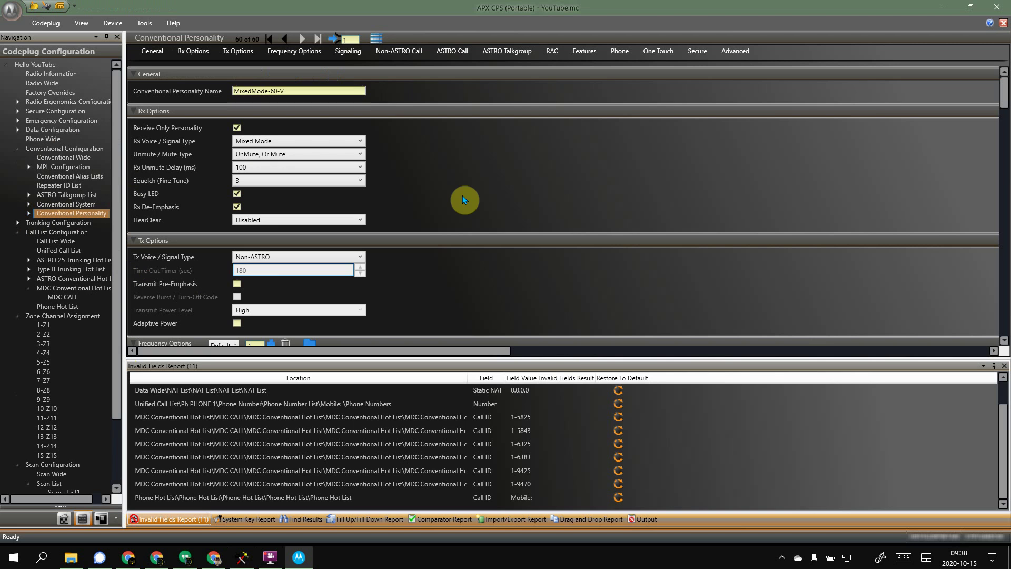